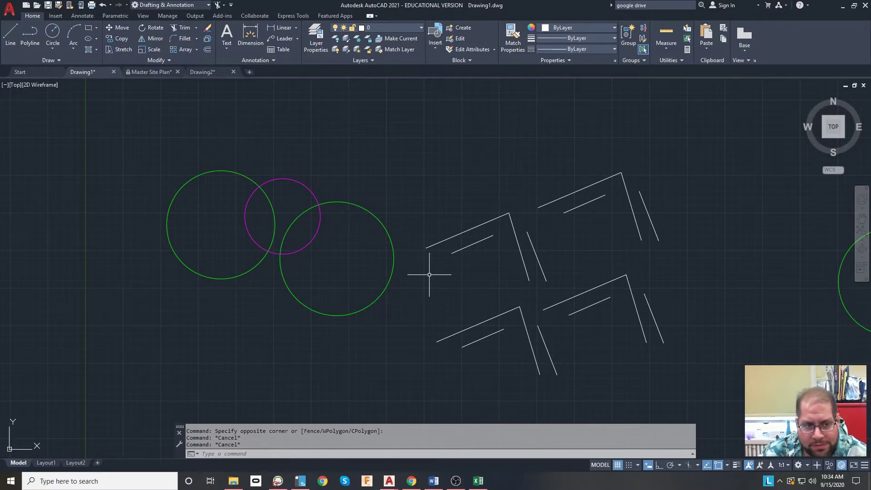
Erase the three lines forming the left corner shape with the Erase tool
click(207, 30)
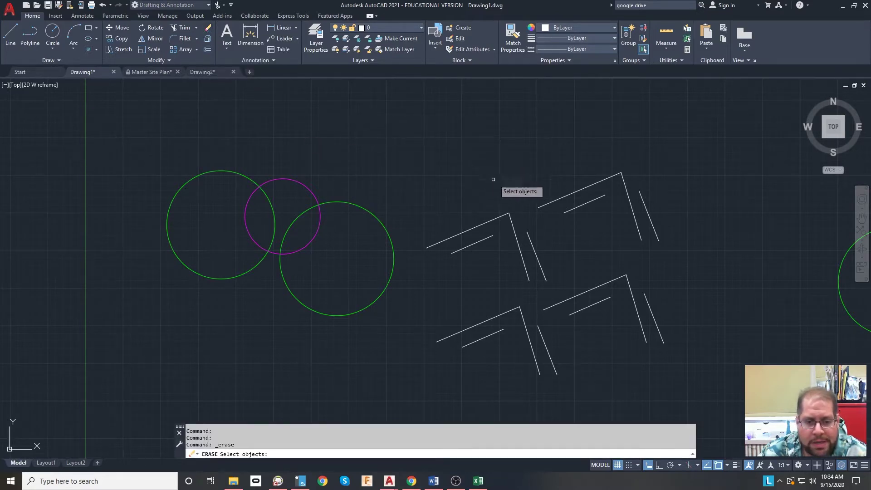
click(497, 217)
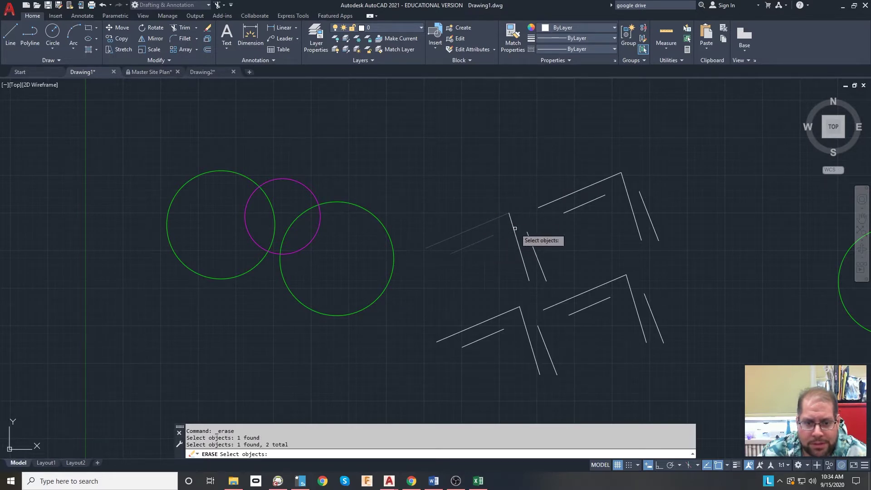
click(511, 227)
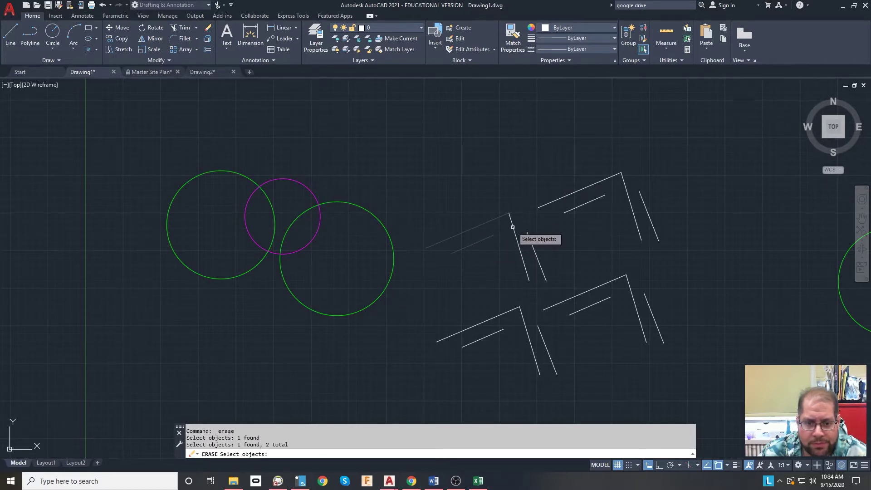
click(515, 231)
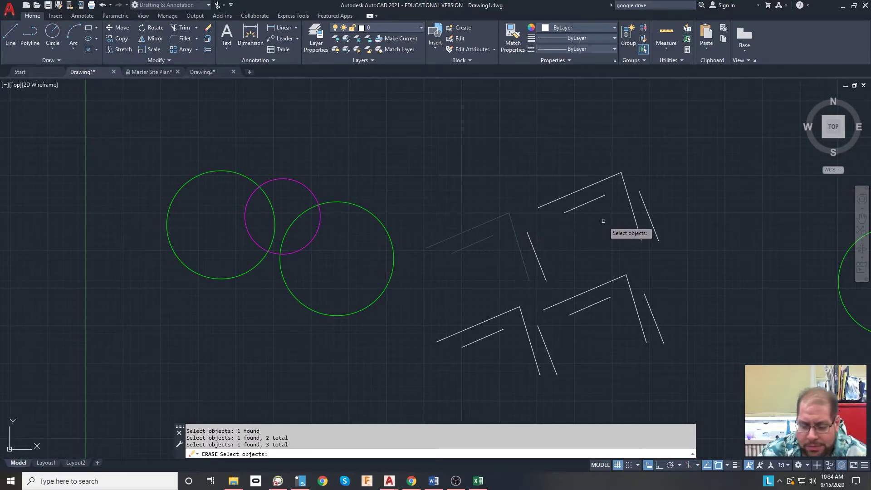
key(Return)
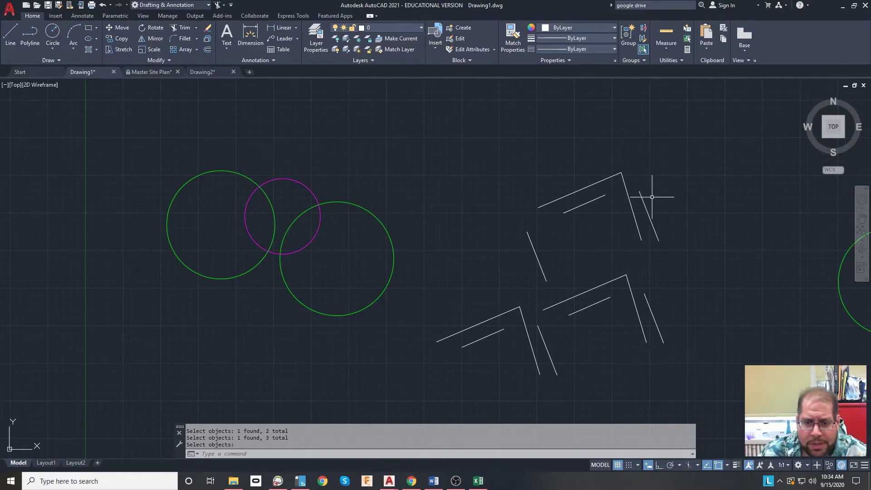
Select the right corner's two lines with a window and add its long diagonal
click(635, 195)
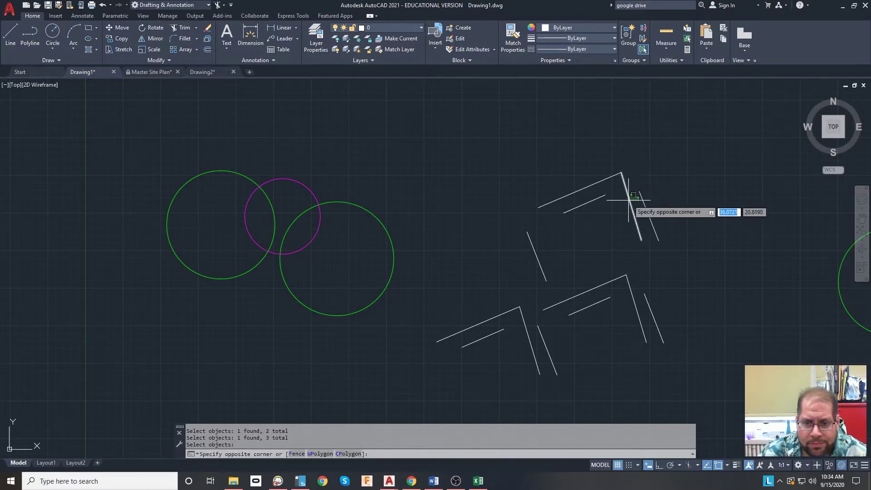
click(633, 194)
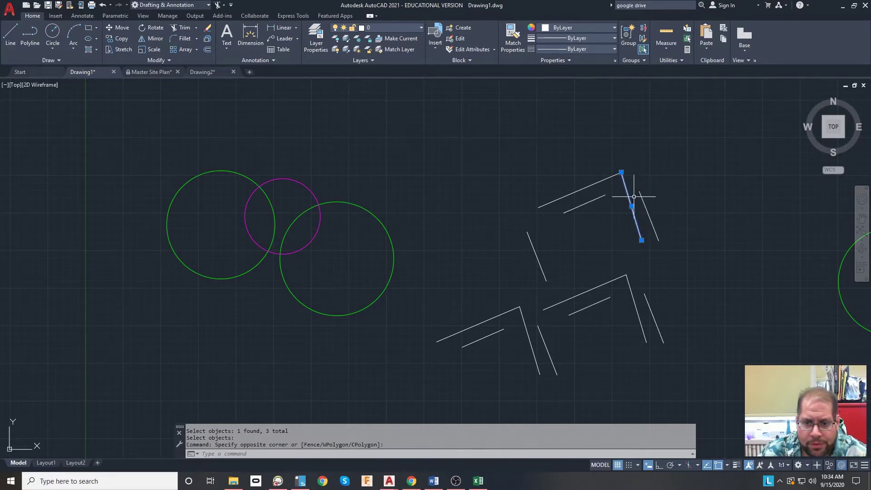
click(599, 183)
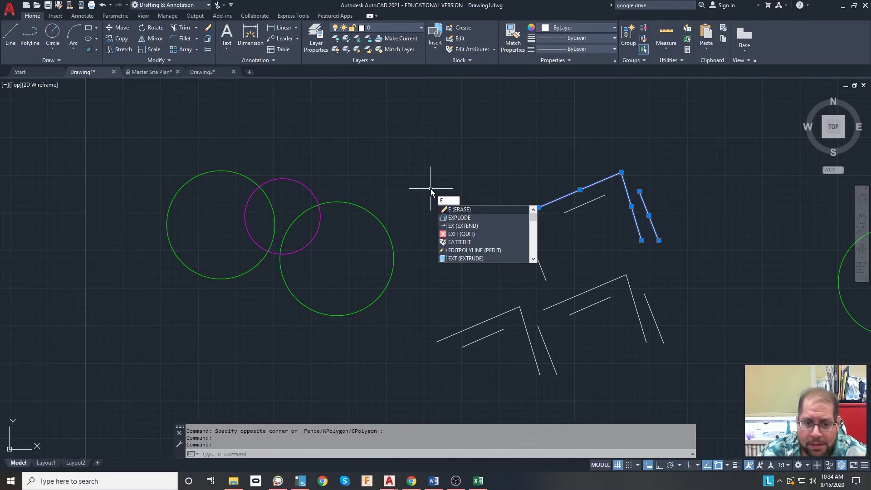
Erase the three selected right-corner lines, then crossing-select and delete the short inner diagonal
key(Return)
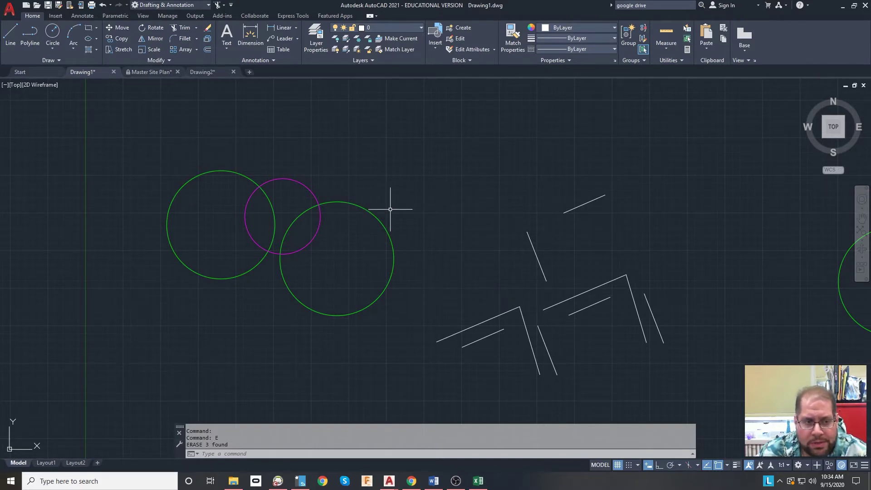
click(628, 166)
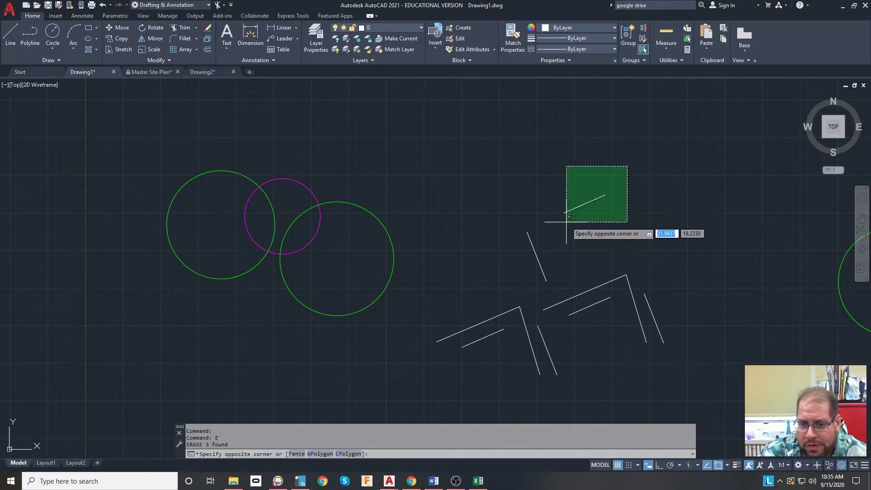
click(589, 203)
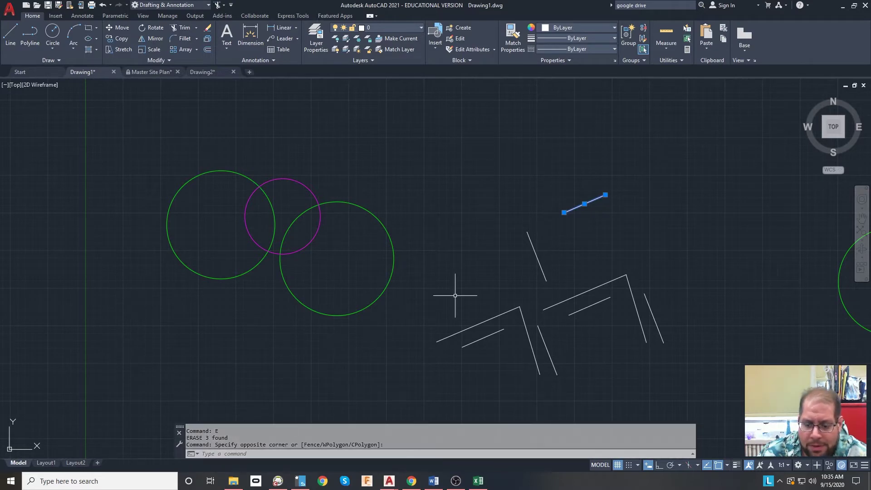
key(Delete)
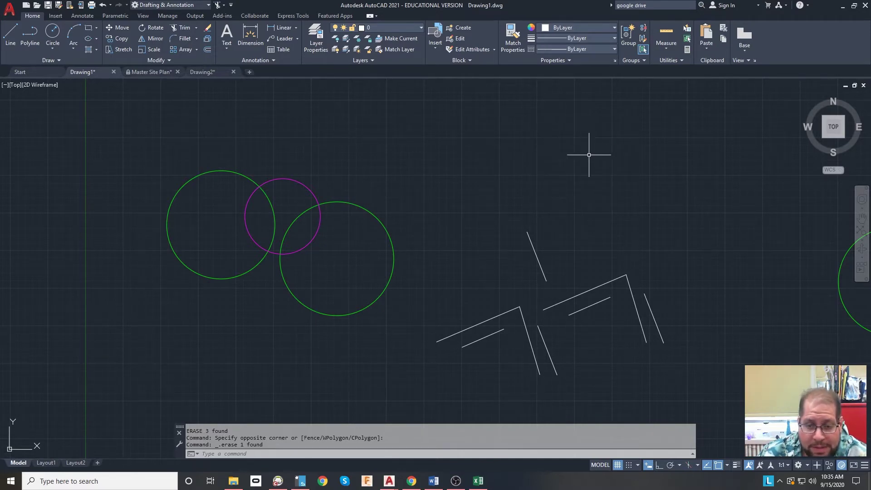
mouse_move(560, 138)
mouse_down()
mouse_move(471, 140)
mouse_move(428, 167)
mouse_move(429, 203)
mouse_move(475, 232)
mouse_move(483, 261)
mouse_move(503, 261)
mouse_move(540, 212)
mouse_move(609, 217)
mouse_move(648, 177)
mouse_up()
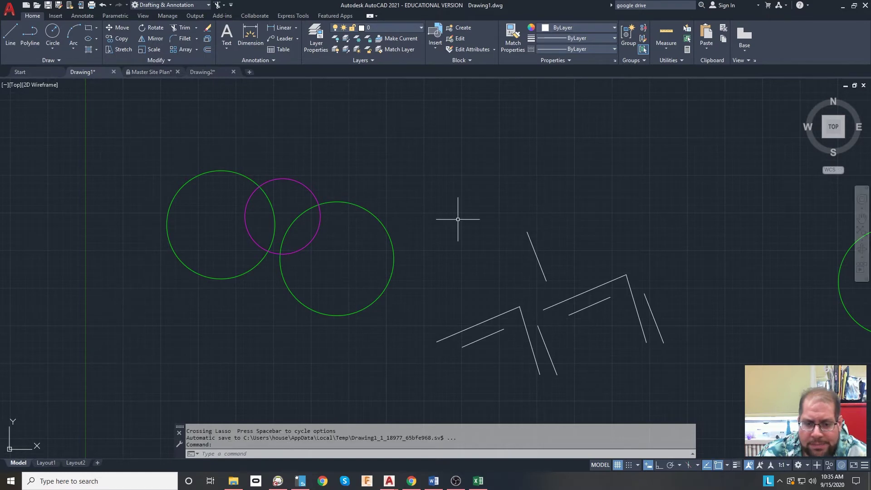
mouse_move(493, 151)
mouse_down()
mouse_move(555, 132)
mouse_move(582, 137)
mouse_move(615, 187)
mouse_move(597, 202)
mouse_move(529, 195)
mouse_move(506, 234)
mouse_move(434, 260)
mouse_move(418, 224)
mouse_move(415, 177)
mouse_move(423, 166)
mouse_up()
click(423, 166)
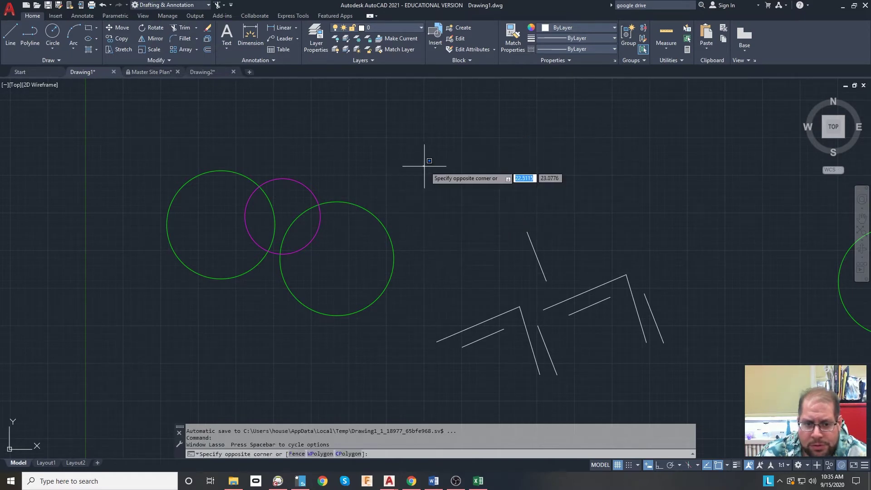
click(441, 190)
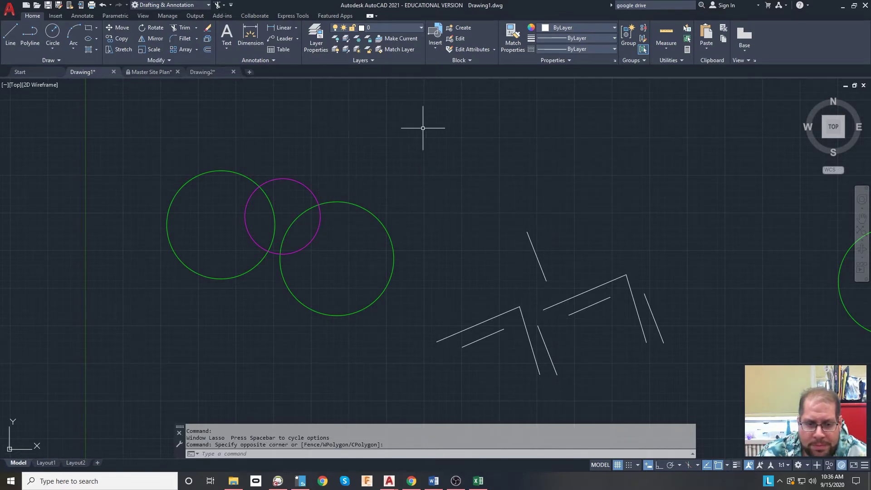
mouse_move(429, 126)
mouse_down()
mouse_move(555, 118)
mouse_move(553, 181)
mouse_move(472, 211)
mouse_move(403, 177)
mouse_move(367, 177)
mouse_up()
mouse_move(641, 122)
mouse_down()
mouse_move(496, 122)
mouse_move(489, 156)
mouse_move(540, 161)
mouse_move(567, 176)
mouse_move(585, 212)
mouse_move(623, 221)
mouse_move(672, 205)
mouse_move(691, 169)
mouse_move(722, 176)
mouse_move(743, 205)
mouse_move(766, 188)
mouse_move(766, 167)
mouse_move(749, 153)
mouse_move(742, 119)
mouse_move(701, 103)
mouse_up()
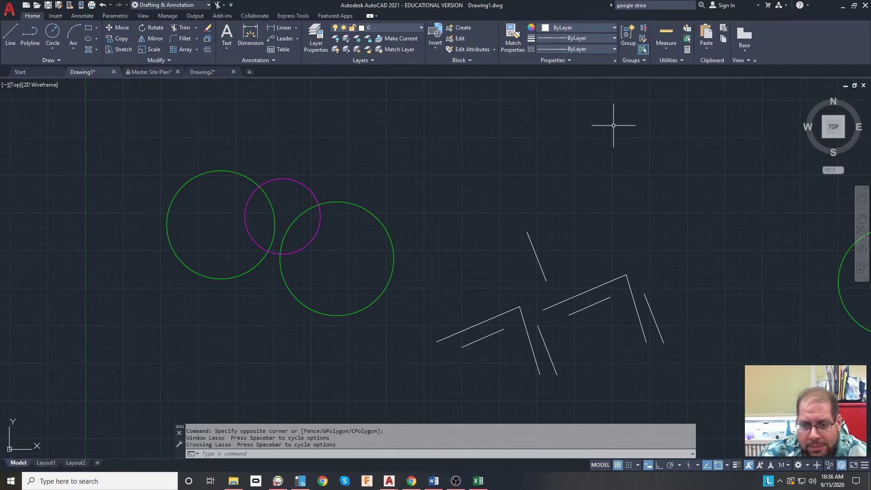
click(558, 120)
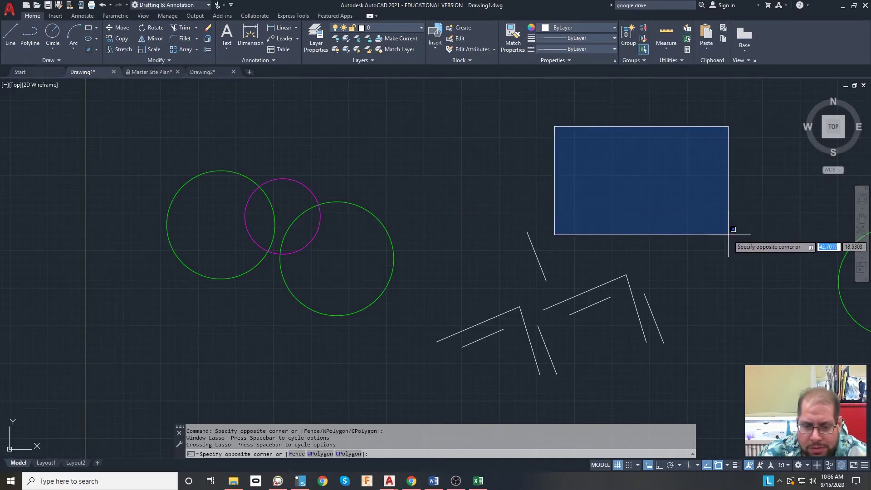
click(639, 184)
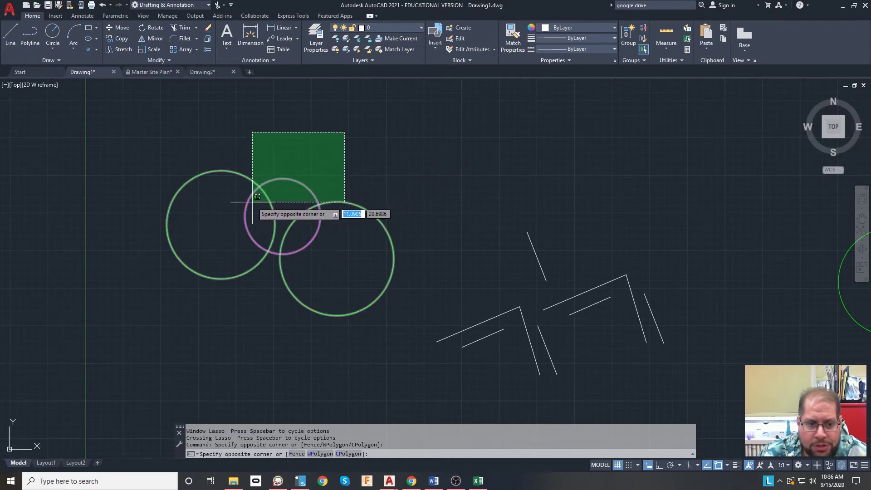
Erase the three overlapping circles, undo it with Ctrl+Z, and begin a window around the magenta circle
click(199, 232)
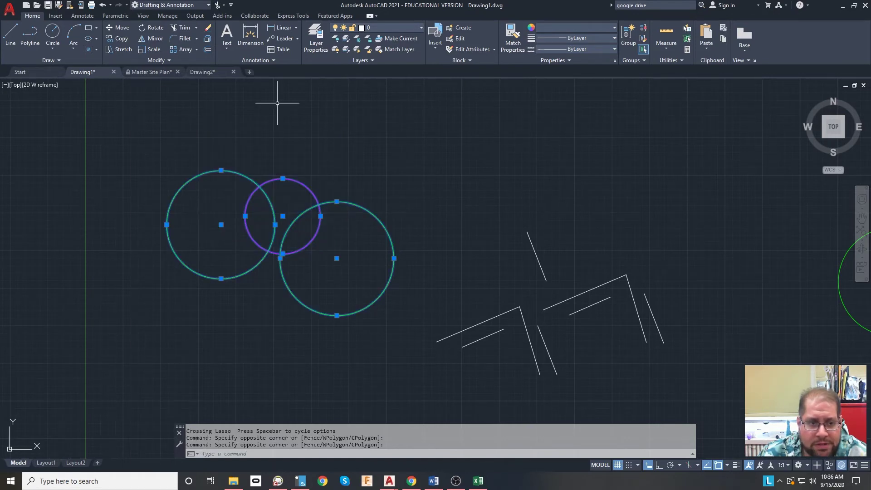
click(208, 29)
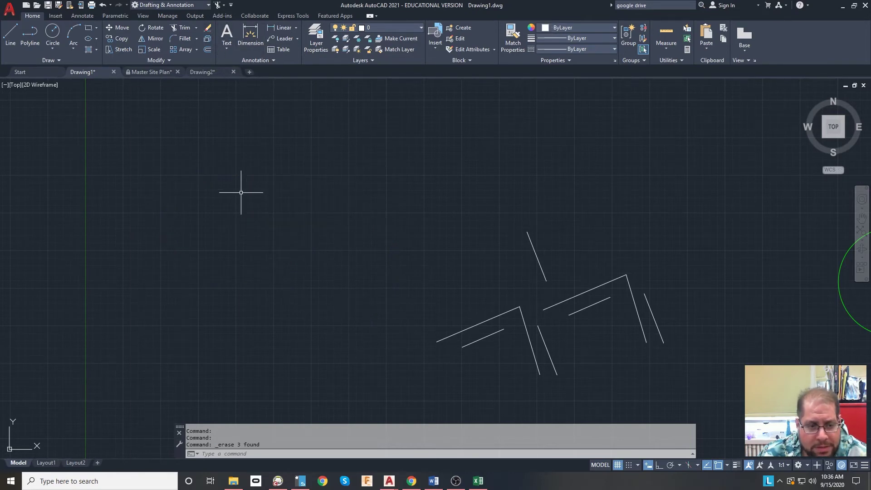
key(ctrl+z)
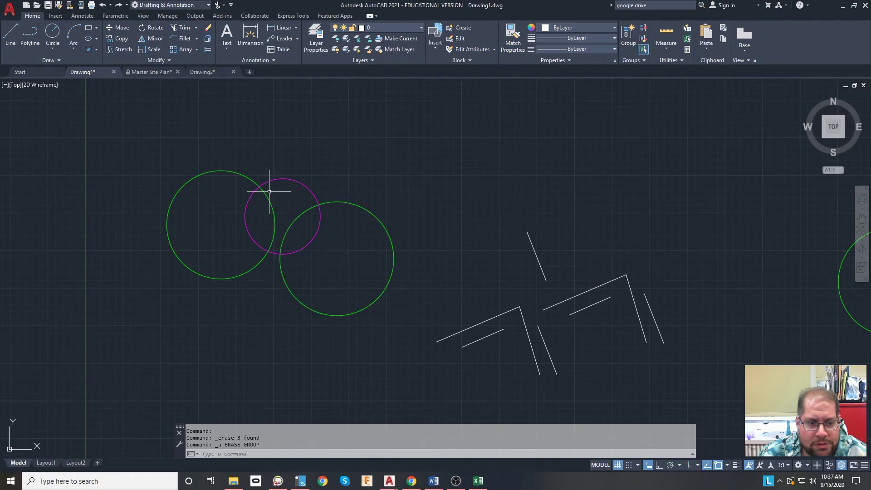
click(223, 133)
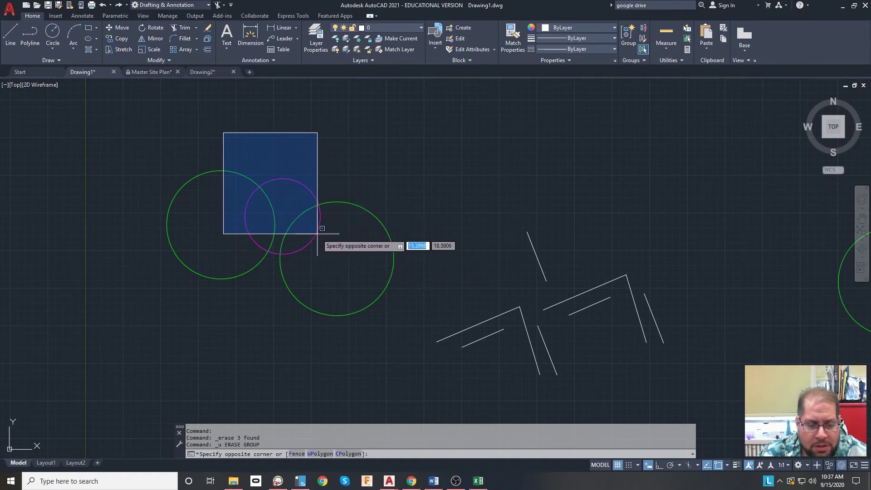
Delete the windowed magenta circle, then crossing-select and delete all the white lines
click(338, 275)
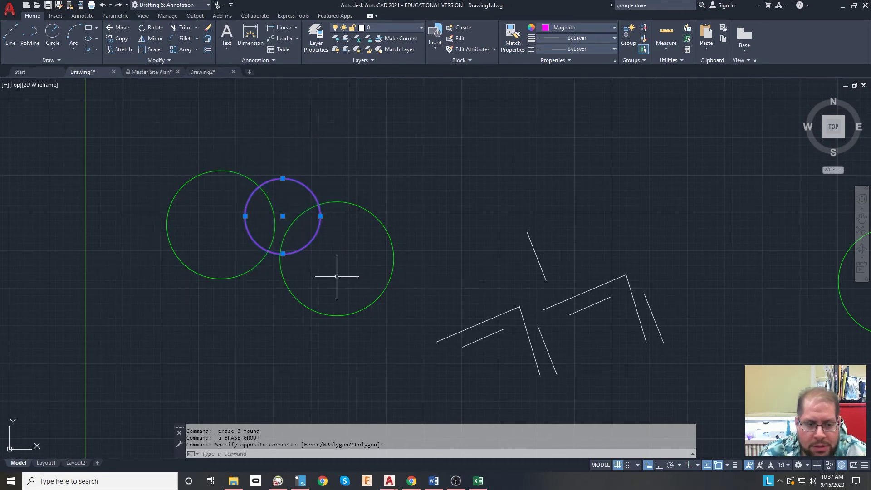
key(Delete)
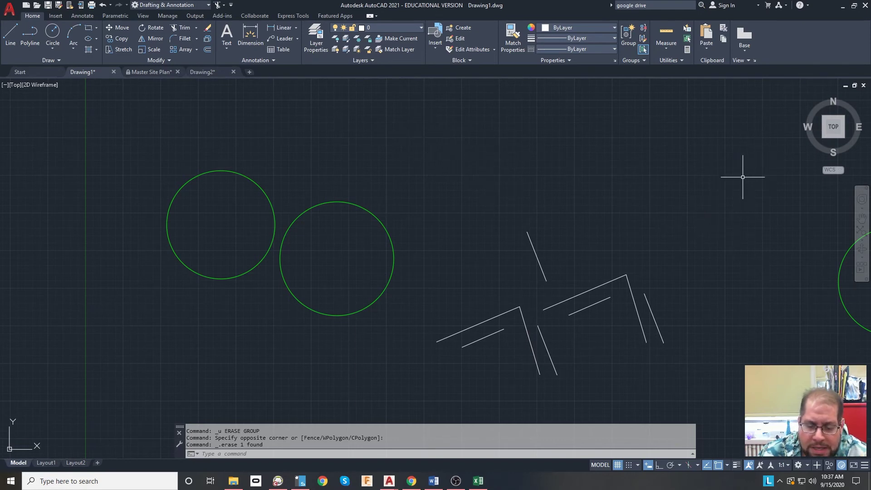
click(713, 197)
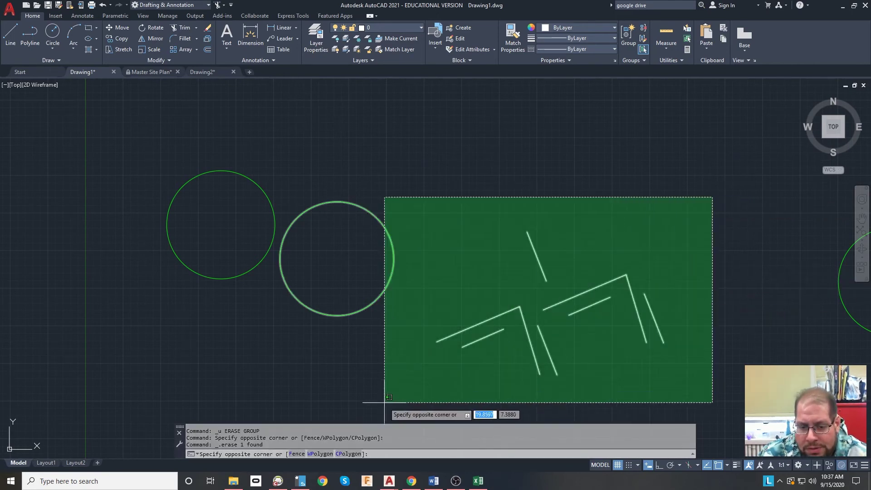
click(443, 386)
key(Delete)
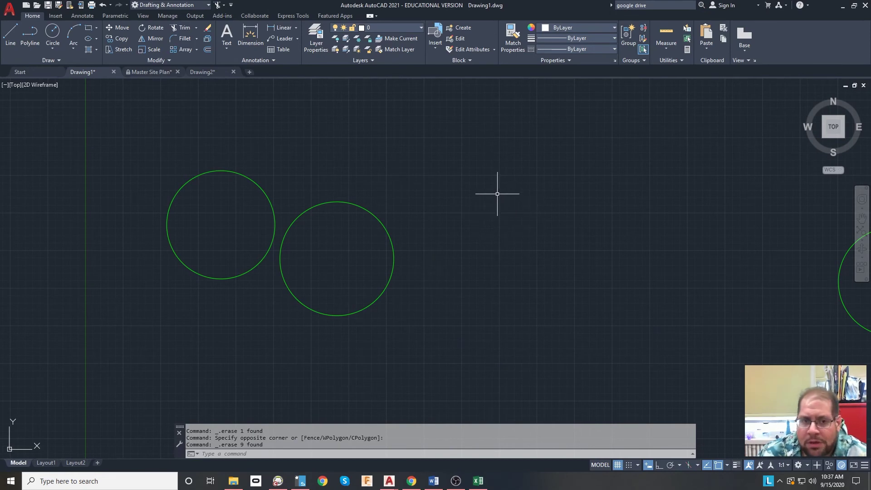
Crossing-select and delete the 16 circles and lines through the cluster's middle band
middle_drag(566, 249, 395, 289)
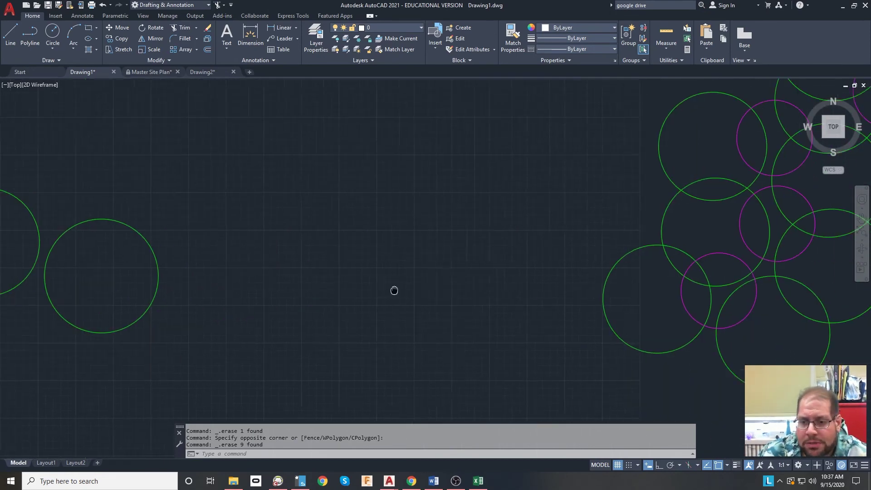
mouse_move(808, 218)
middle_down()
mouse_move(671, 229)
mouse_move(594, 248)
middle_up()
scroll(594, 249, down, 4)
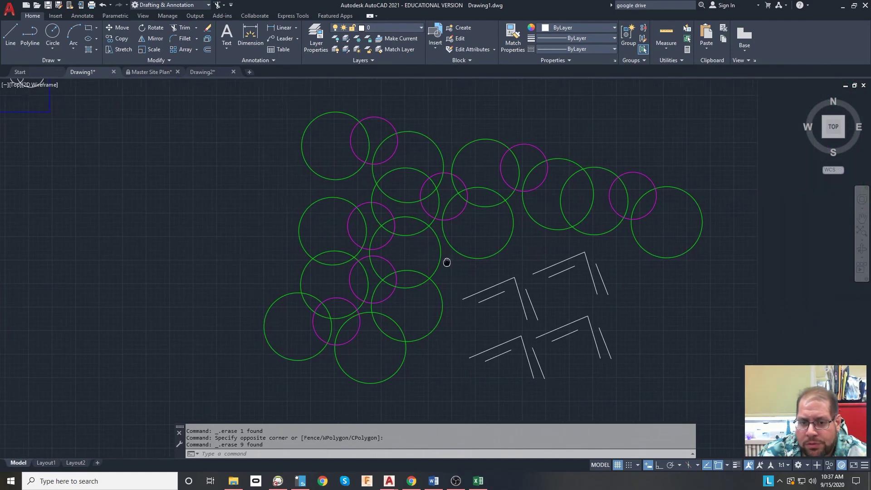
click(742, 236)
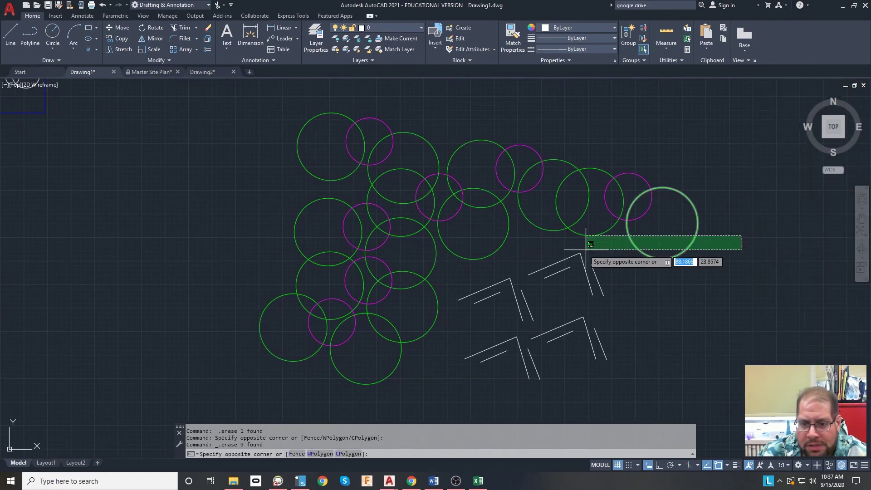
click(189, 279)
key(Delete)
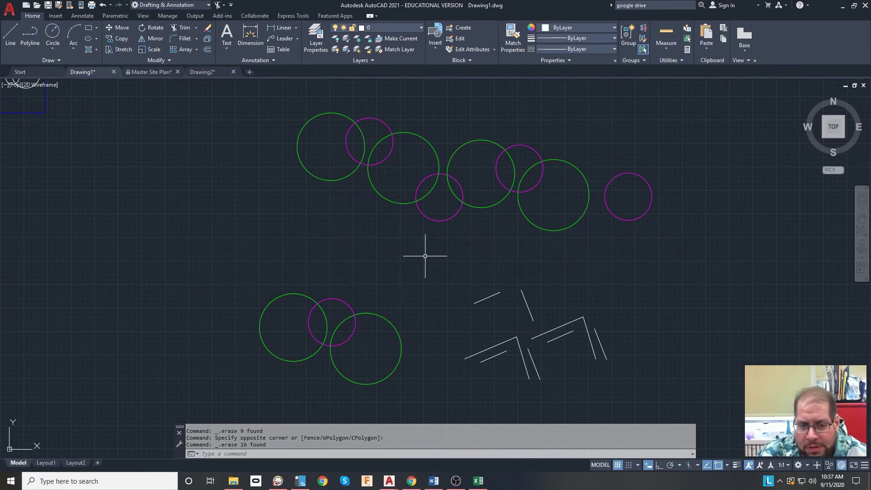
middle_drag(486, 230, 432, 331)
scroll(452, 331, up, 2)
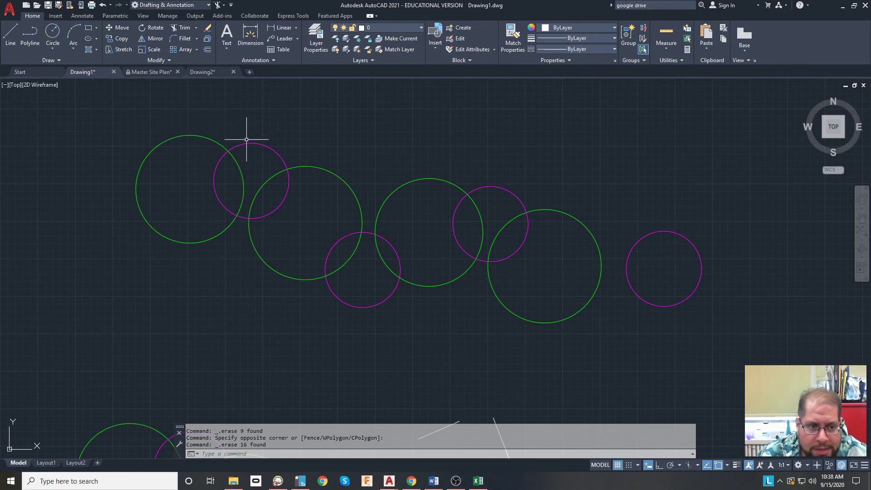
Window-select each of the four magenta circles and delete them
click(193, 109)
click(338, 258)
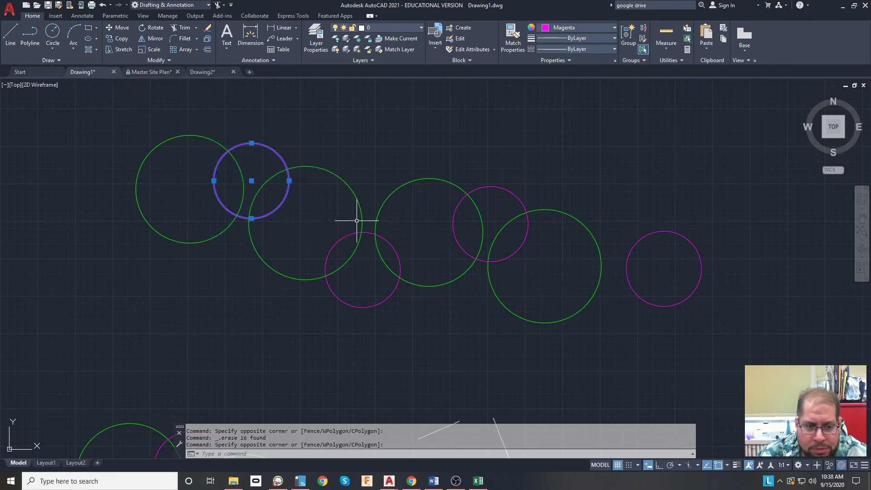
click(293, 200)
click(431, 316)
click(428, 143)
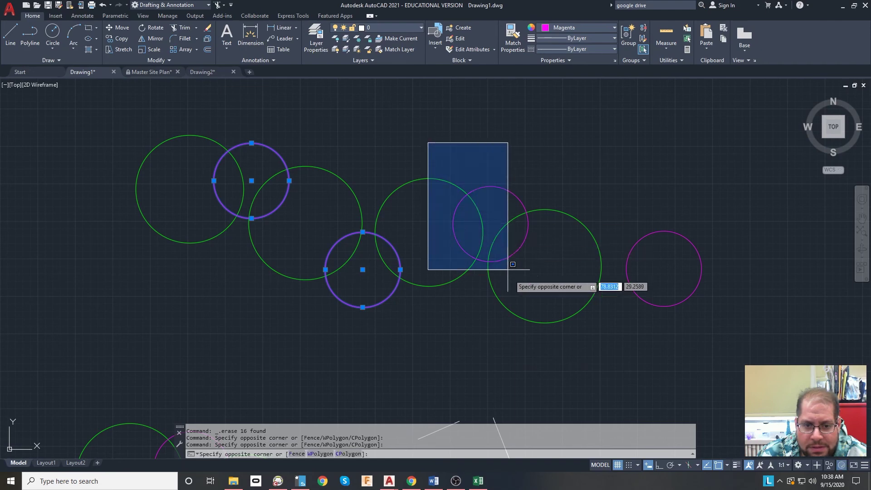
click(567, 309)
click(610, 177)
click(787, 360)
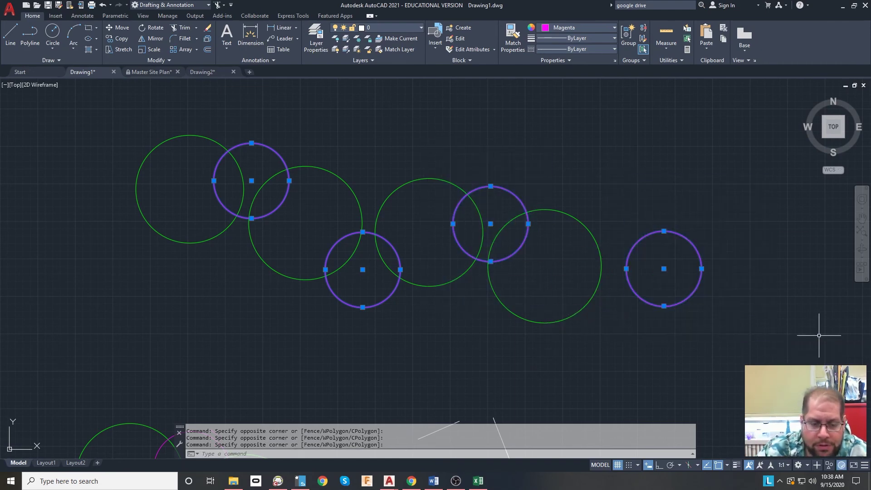
key(Delete)
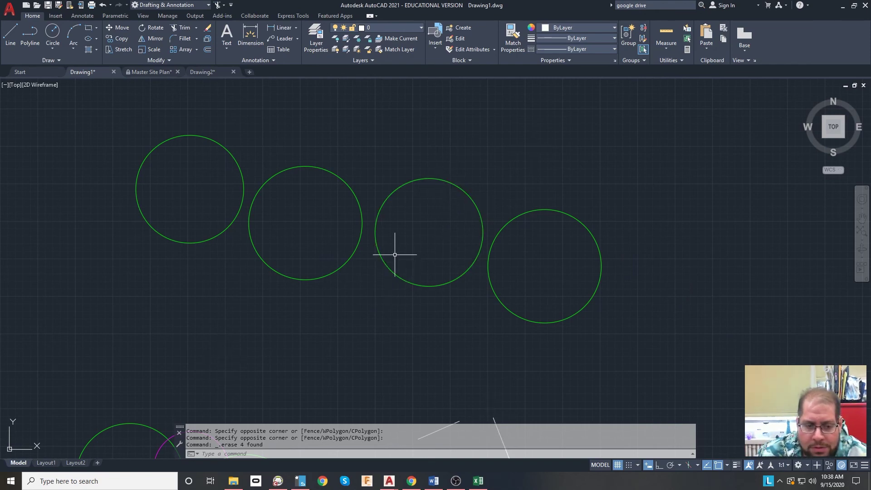
Start a selection window and a crossing lasso on empty canvas, cancelling each with Esc
click(364, 149)
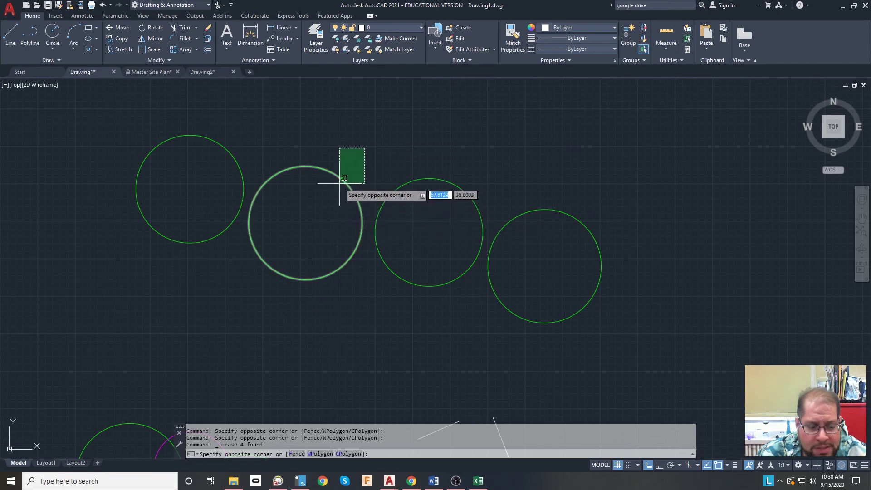
key(Escape)
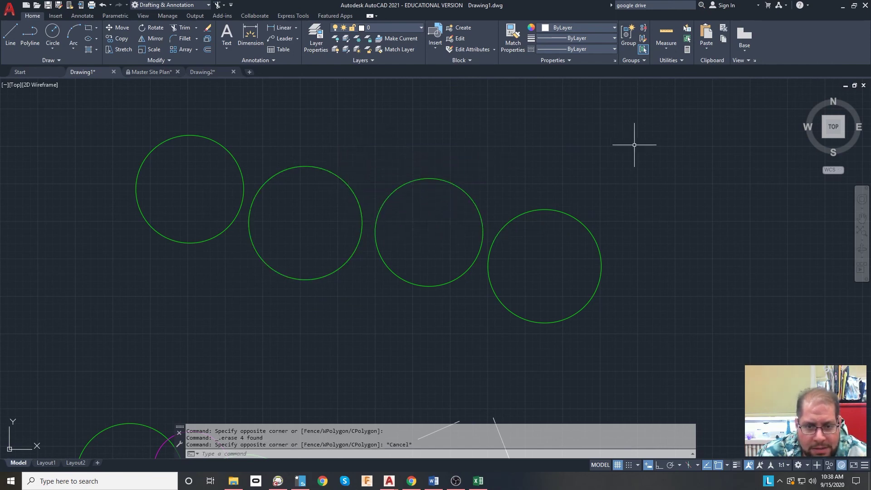
mouse_move(634, 143)
mouse_down()
mouse_move(606, 183)
mouse_move(674, 212)
mouse_move(687, 304)
mouse_move(771, 303)
mouse_move(761, 197)
mouse_move(747, 178)
mouse_up()
key(Escape)
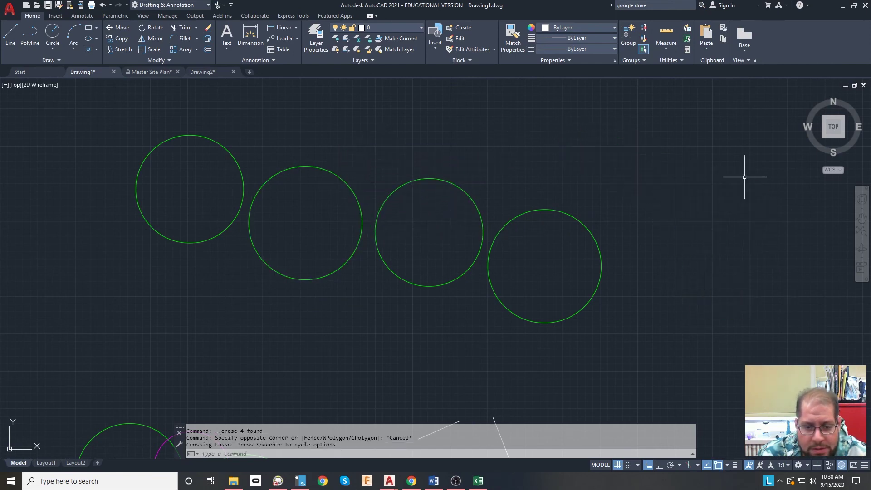